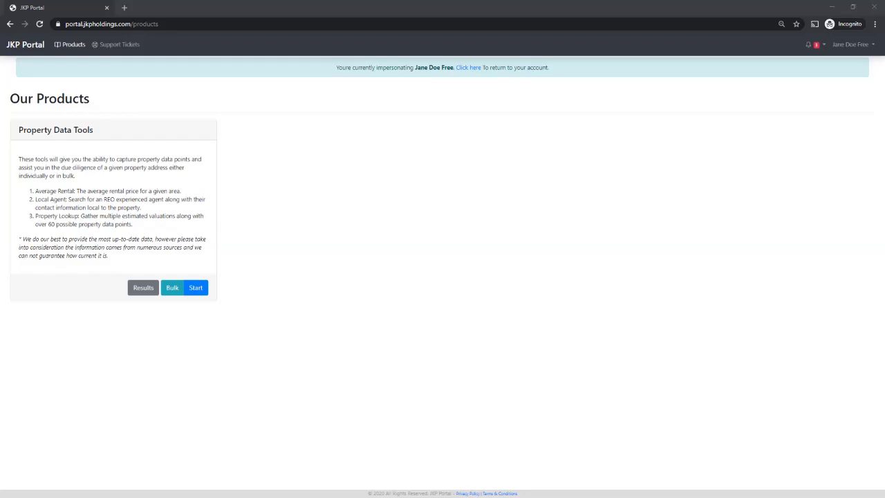
# Start a single-property search with the 'Real Estate Sales agents near given Property' search type
pyautogui.moveTo(38, 216); pyautogui.dragTo(82, 215)
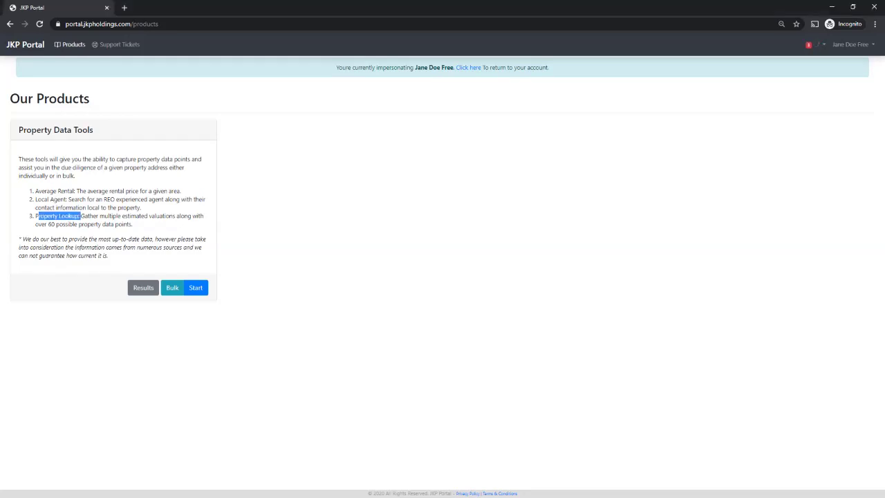
pyautogui.click(82, 216)
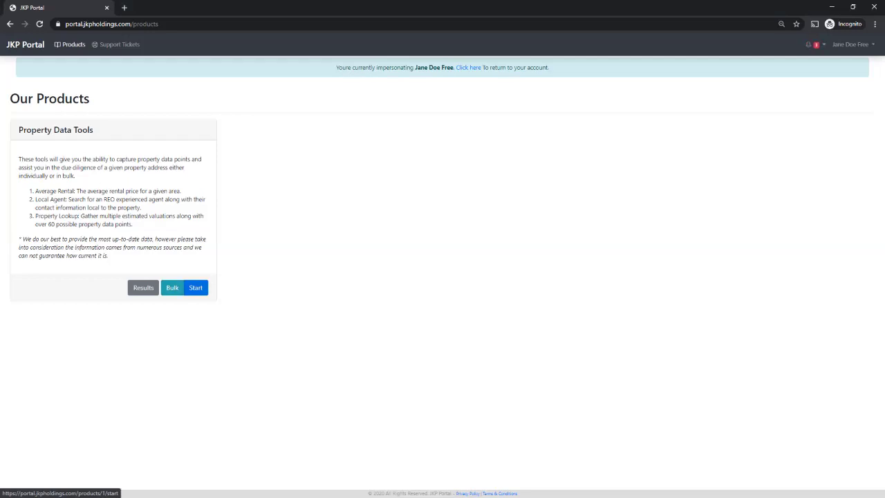
pyautogui.click(196, 287)
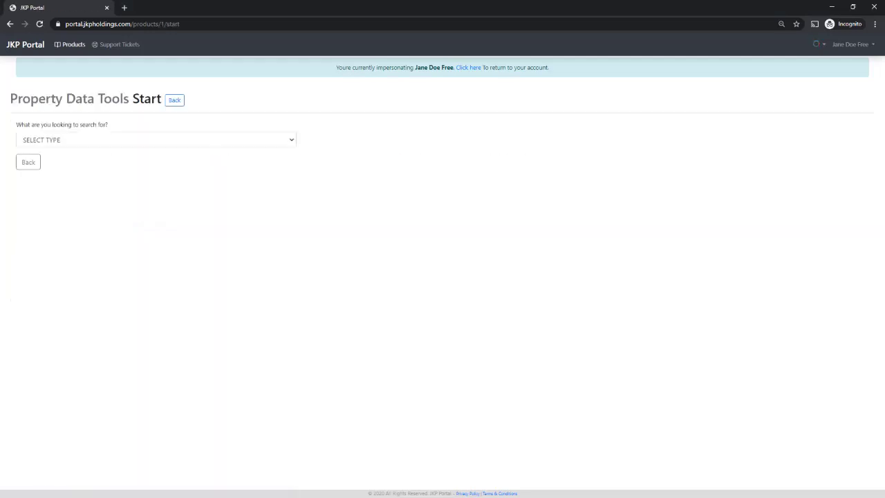
pyautogui.click(156, 140)
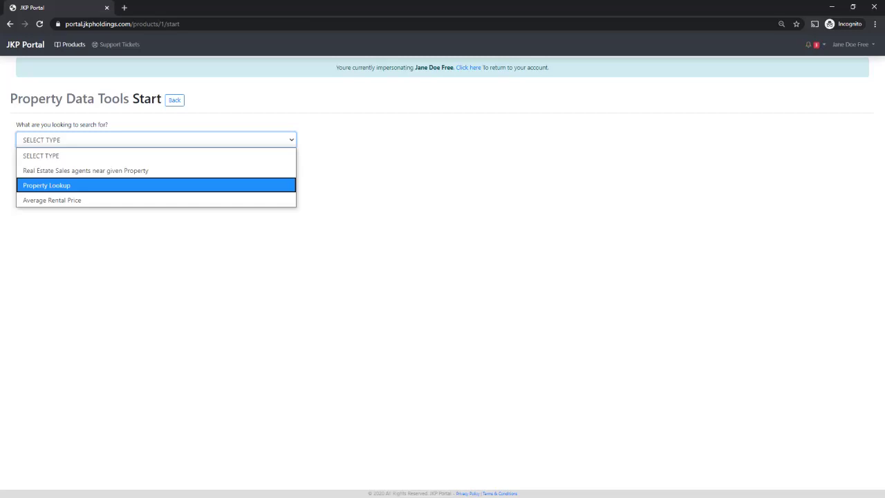
pyautogui.press('Up')
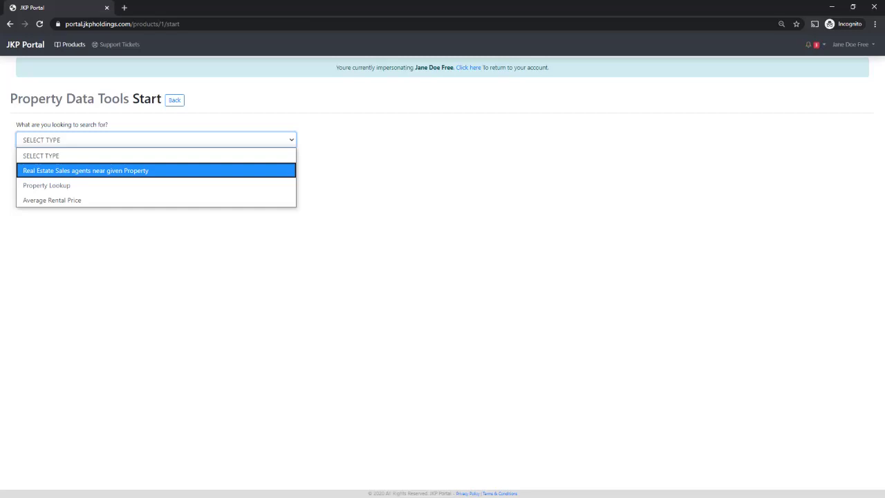
pyautogui.press('Down')
pyautogui.press('Down')
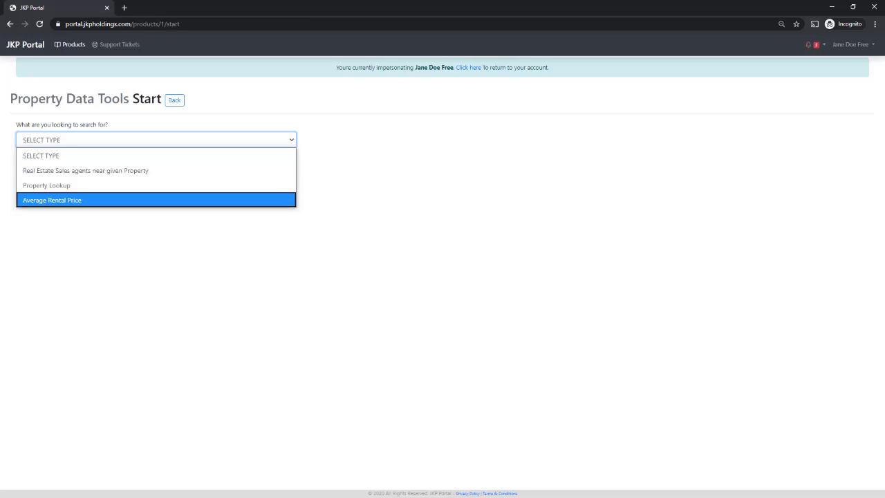
pyautogui.press('Up')
pyautogui.press('Up')
pyautogui.press('Return')
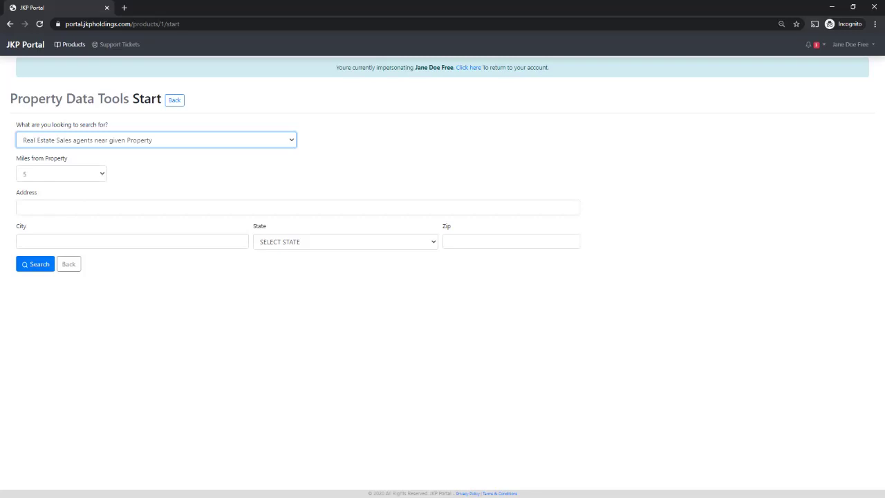
# Switch the search type from Property Lookup to Average Rental Price, keeping Average Rental Price selected
pyautogui.hotkey('alt', 'Down')
pyautogui.press('Down')
pyautogui.press('Return')
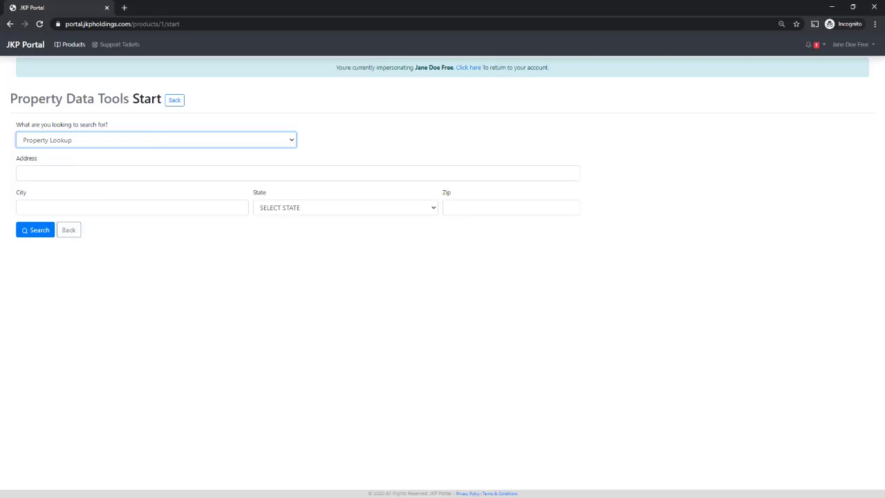
pyautogui.press('space')
pyautogui.press('Down')
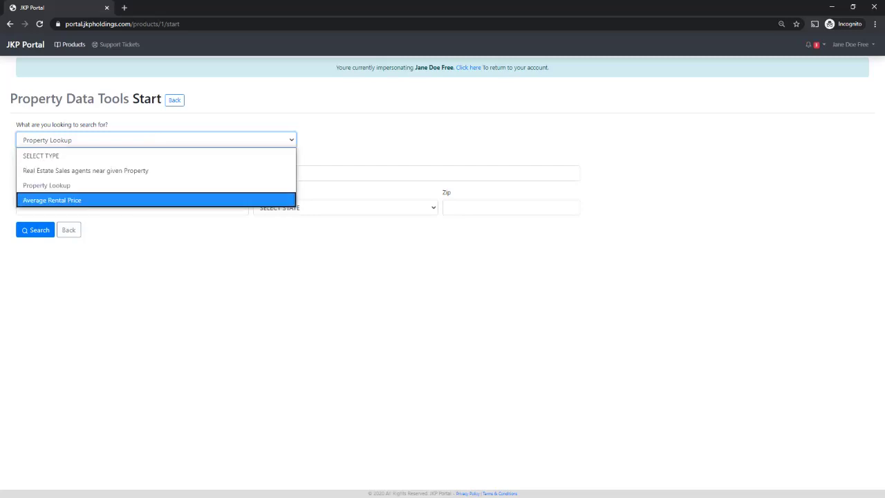
pyautogui.press('Return')
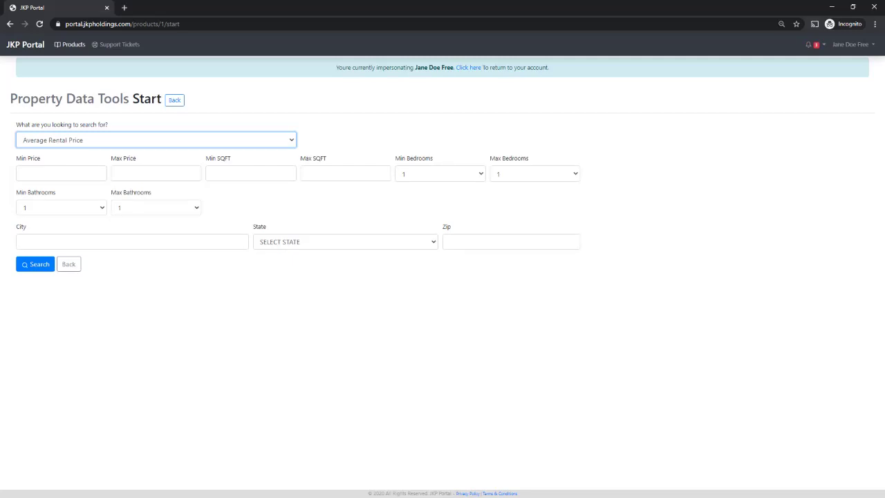
pyautogui.click(250, 174)
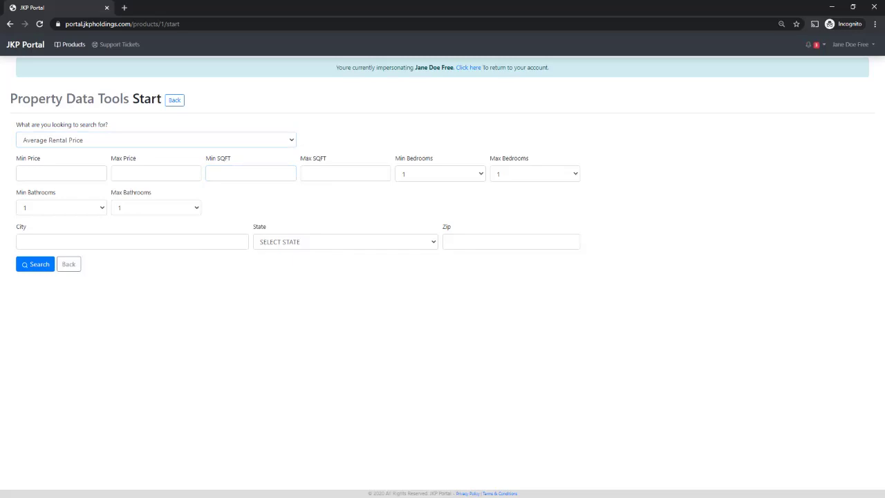
pyautogui.click(156, 140)
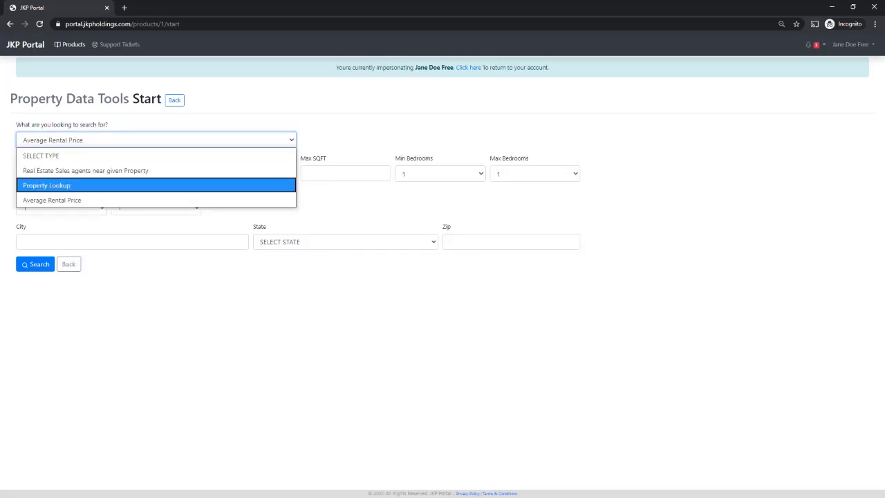
pyautogui.press('Down')
pyautogui.press('Return')
# Go back to Our Products, start a Bulk upload and choose Property Lookup as its type
pyautogui.click(69, 264)
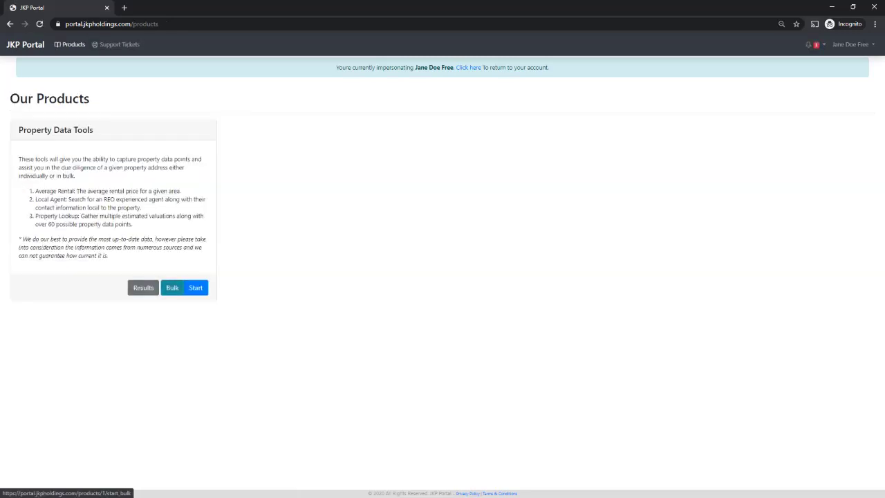
pyautogui.click(172, 288)
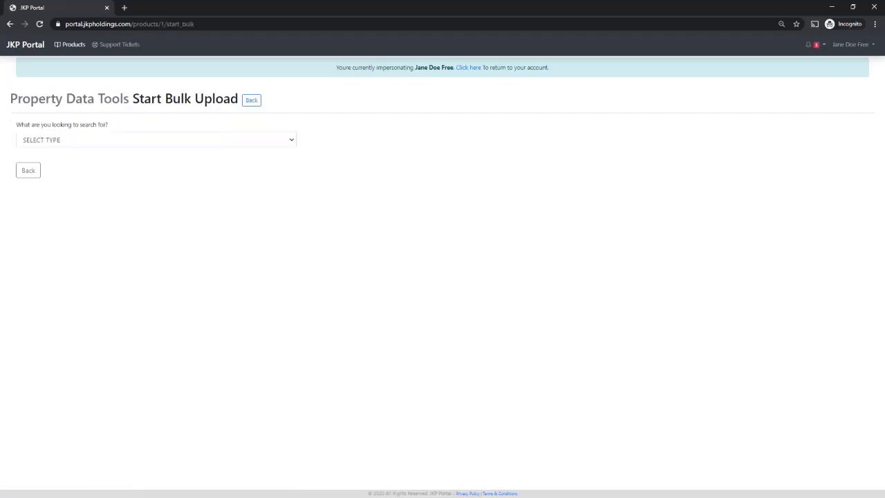
pyautogui.click(157, 140)
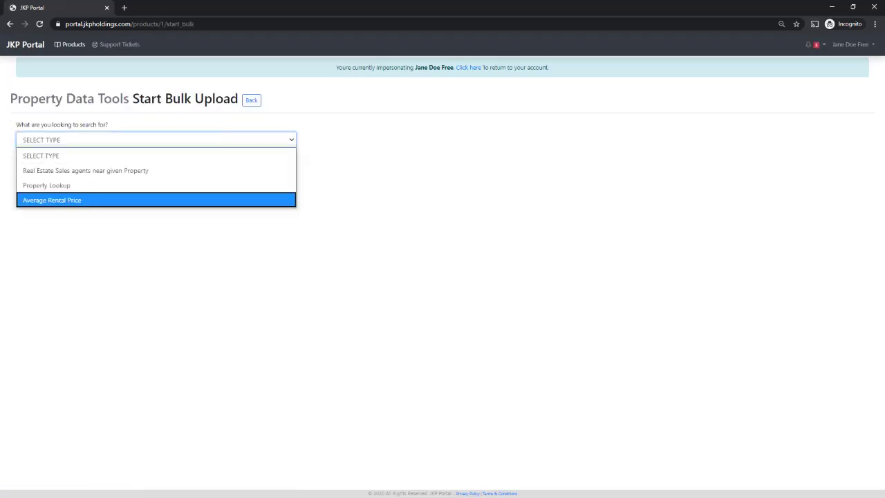
pyautogui.click(207, 277)
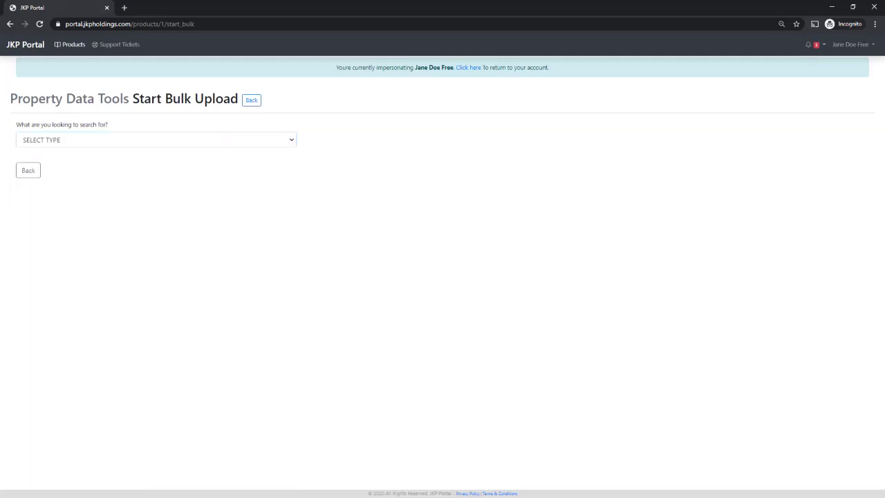
pyautogui.click(156, 140)
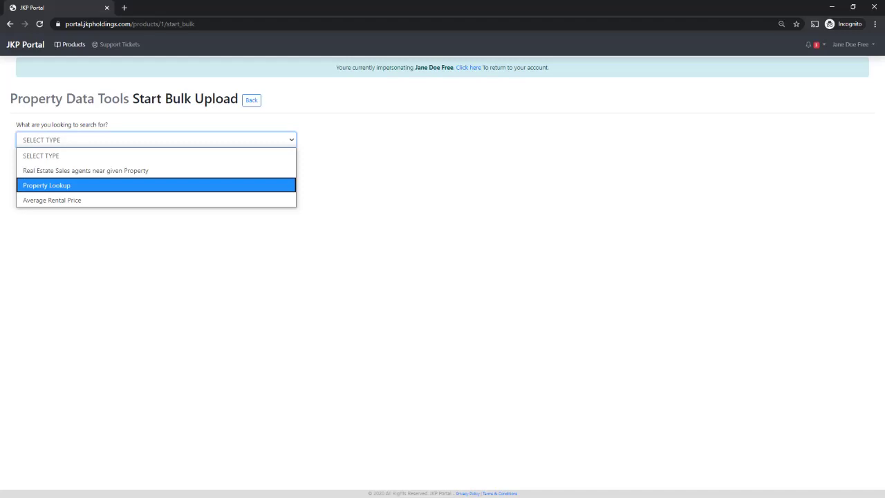
pyautogui.press('Return')
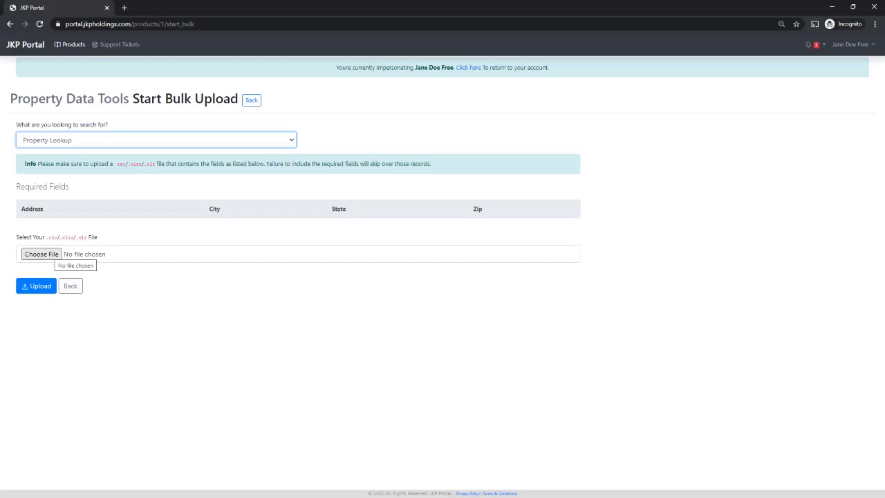
# Upload 'Portal 3 addresses.xlsx', mapping Address, City, State and Zip to PropAddress, PropCity, PropState, zip
pyautogui.click(41, 254)
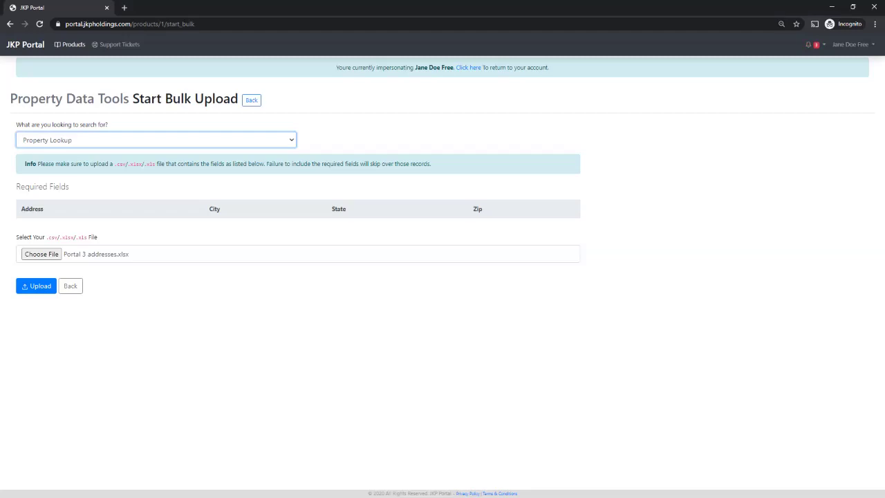
pyautogui.click(36, 286)
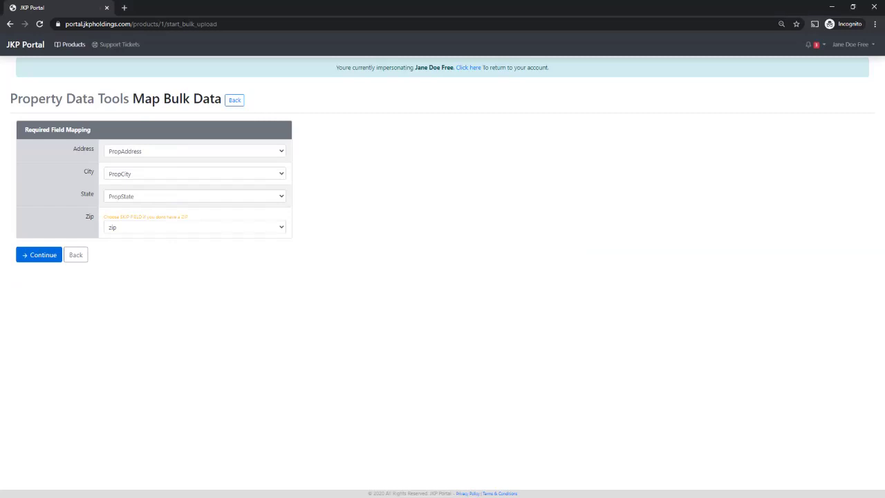
pyautogui.click(39, 254)
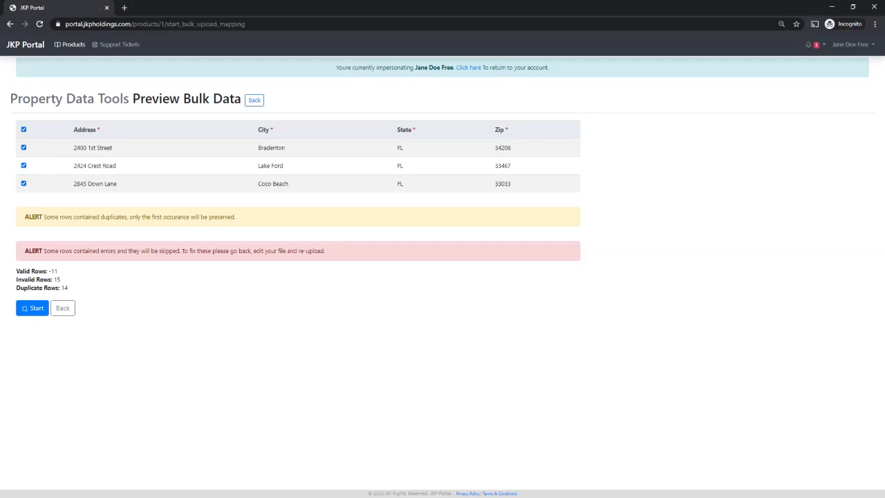
pyautogui.click(23, 129)
pyautogui.click(23, 165)
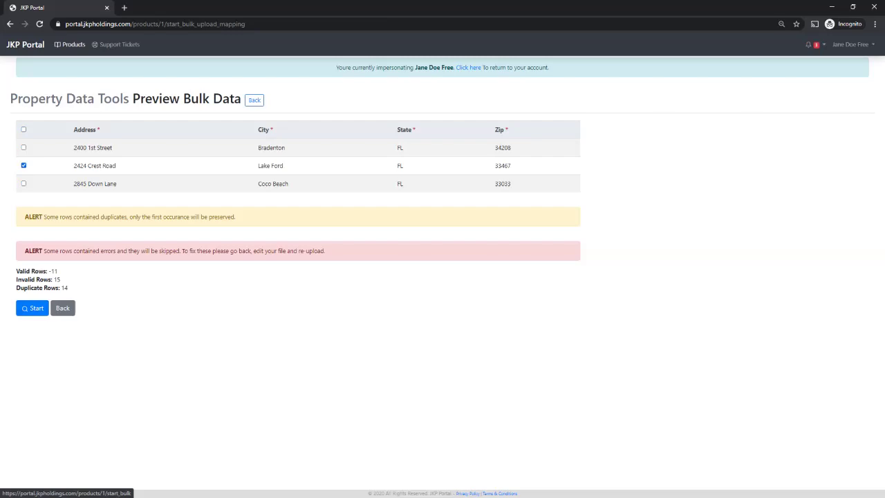
pyautogui.click(62, 308)
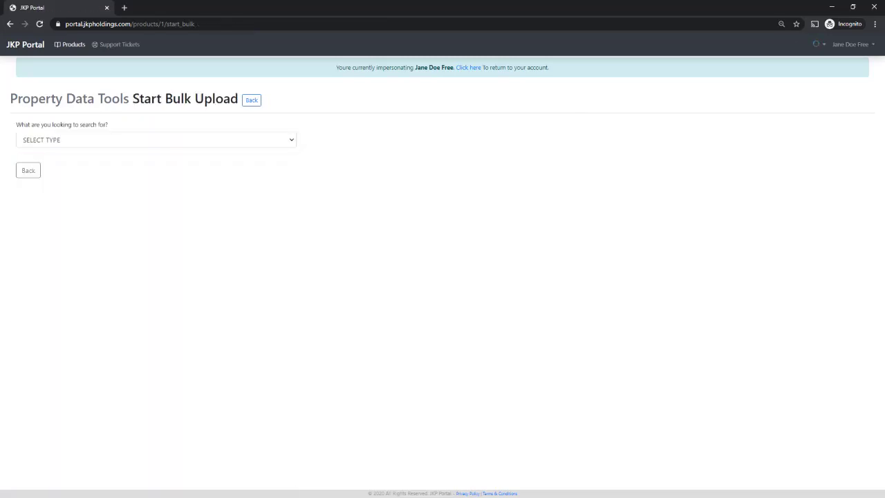
pyautogui.click(155, 140)
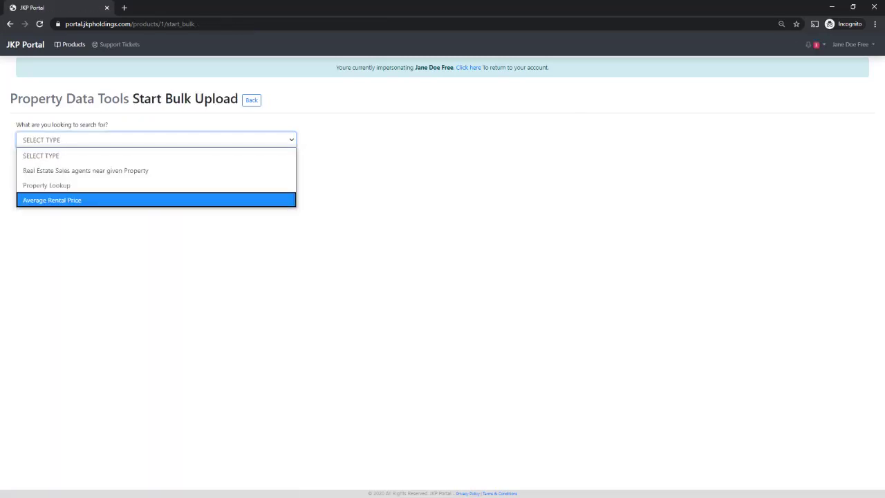
# Set the bulk search type to Average Rental Price and upload 'Portal 3 addresses.xlsx'
pyautogui.press('Return')
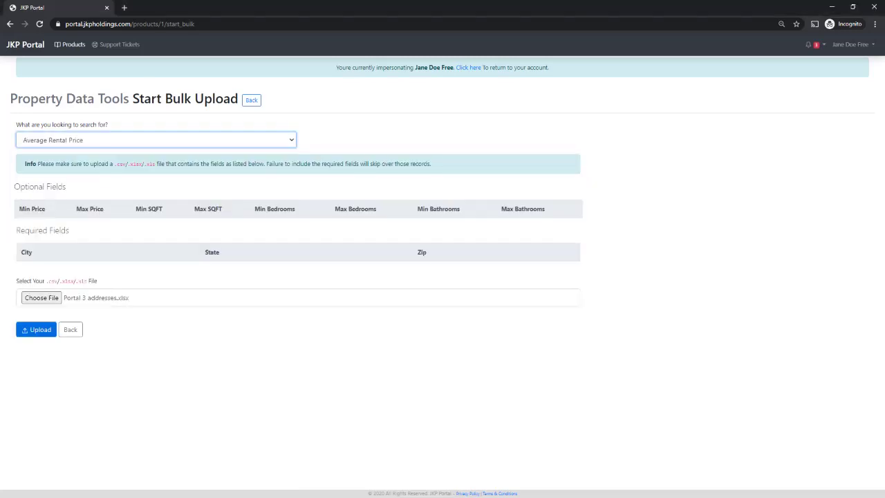
pyautogui.click(36, 330)
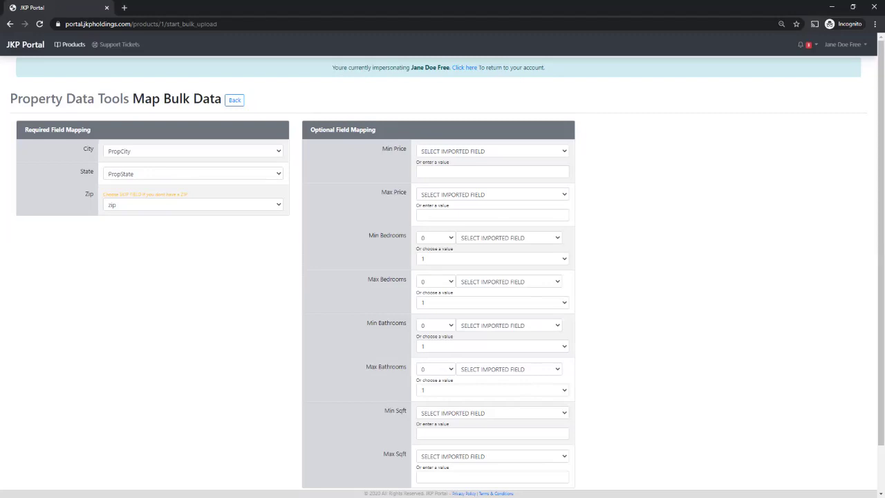
pyautogui.click(509, 237)
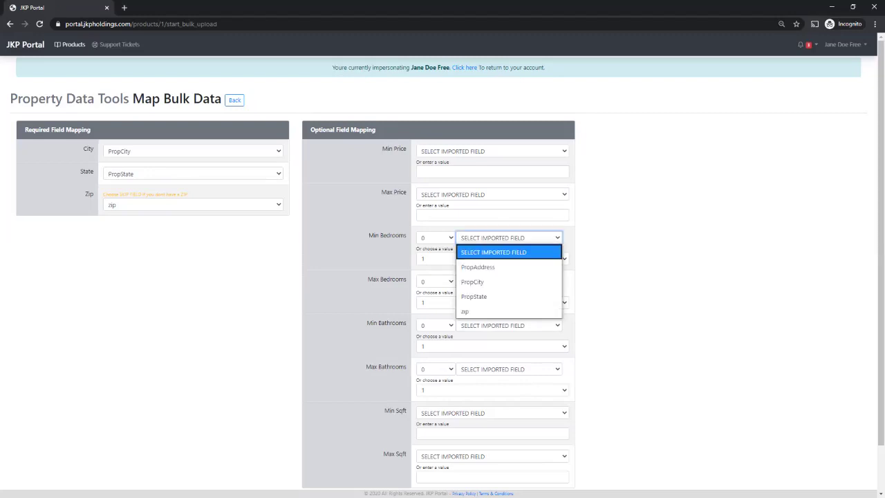
pyautogui.press('Escape')
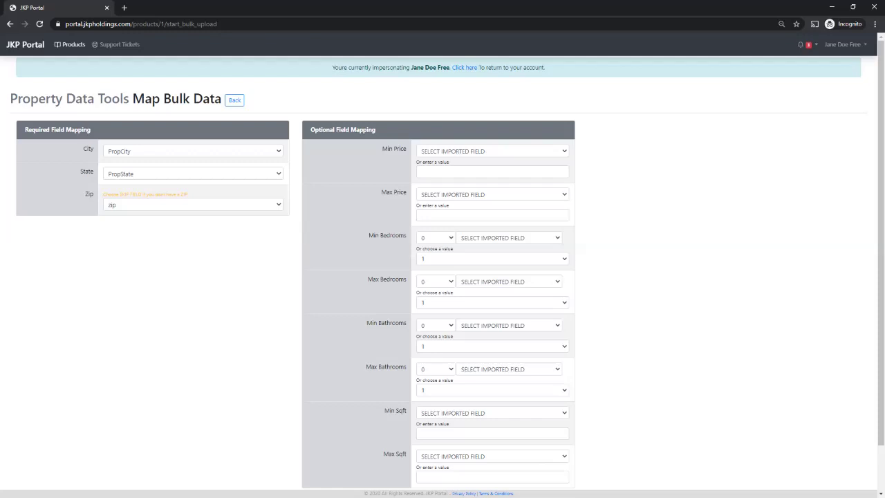
pyautogui.click(436, 238)
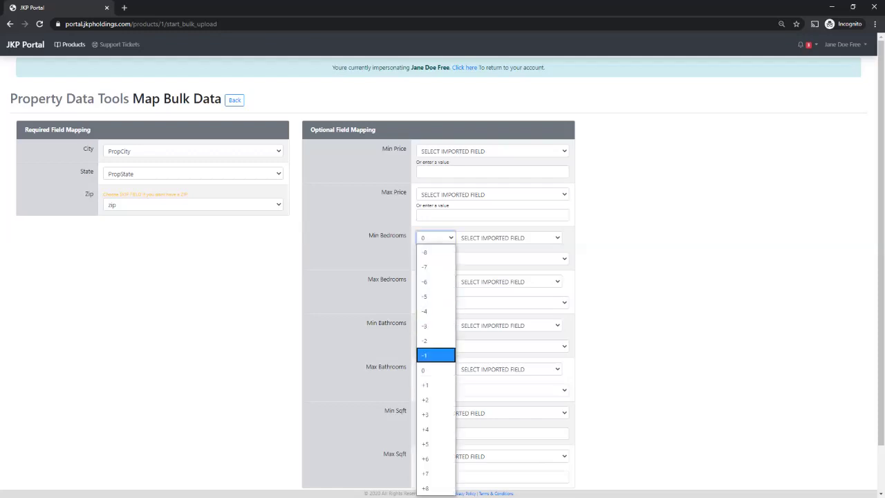
pyautogui.press('Escape')
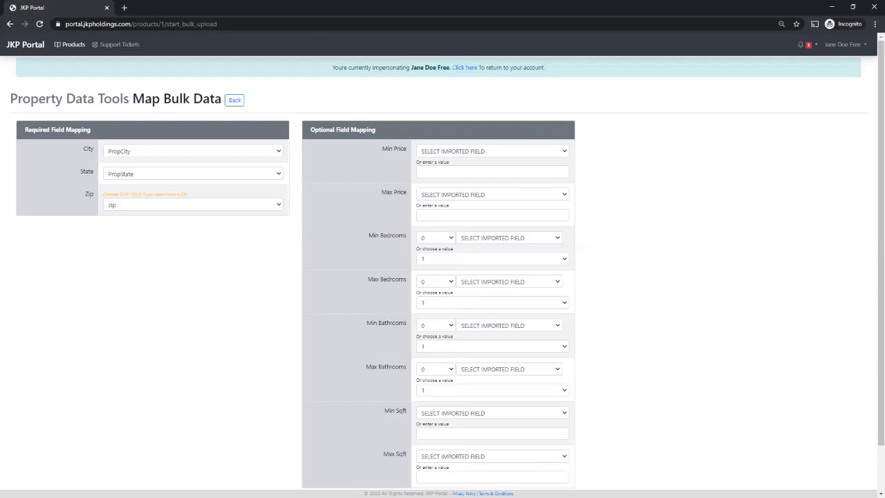
pyautogui.click(435, 282)
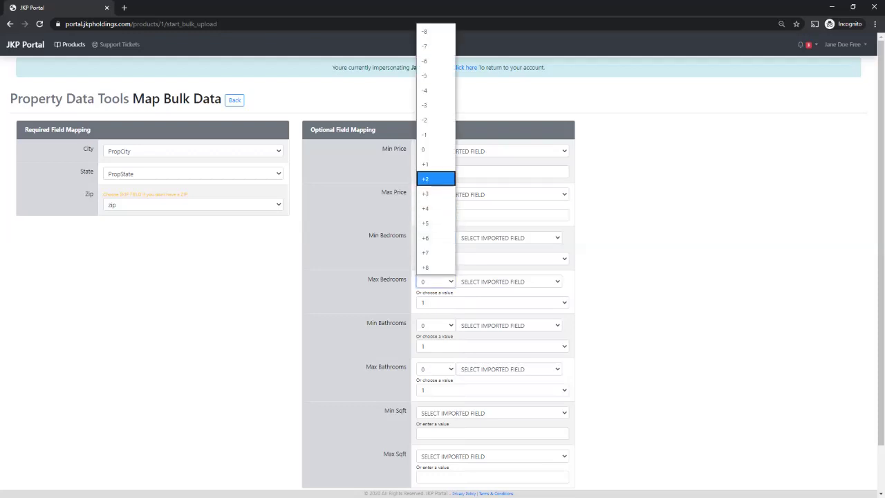
pyautogui.press('Escape')
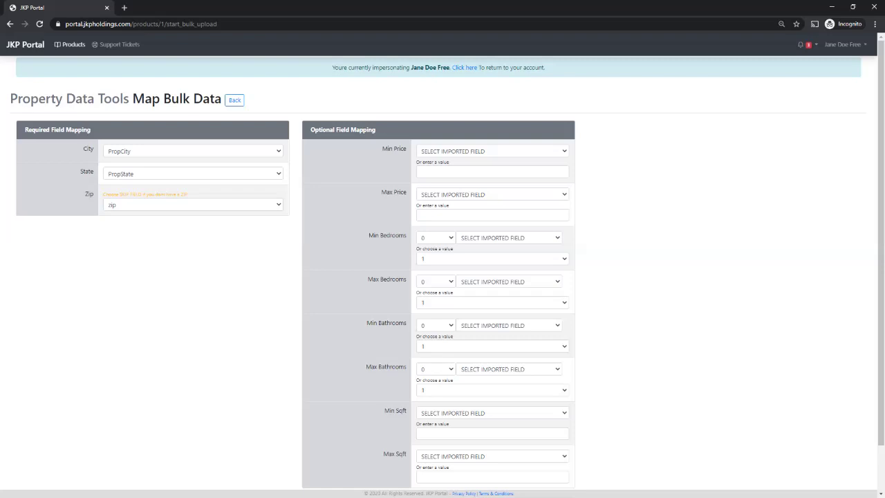
pyautogui.click(436, 282)
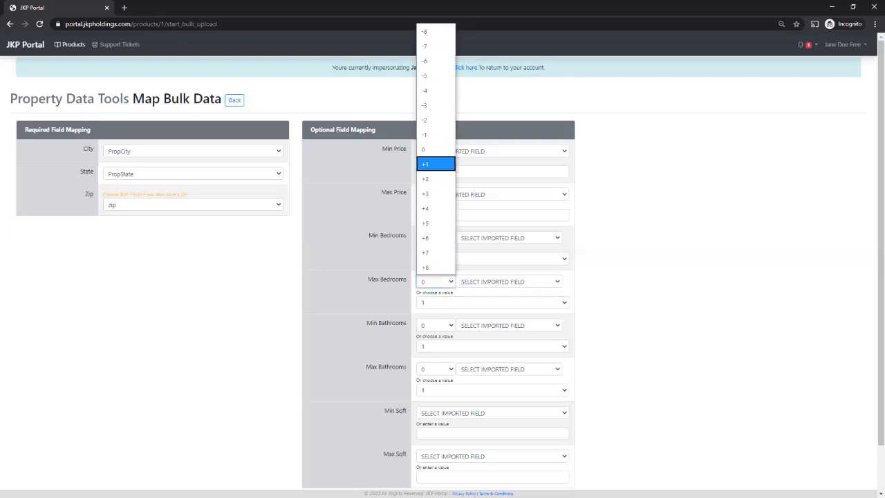
pyautogui.press('Escape')
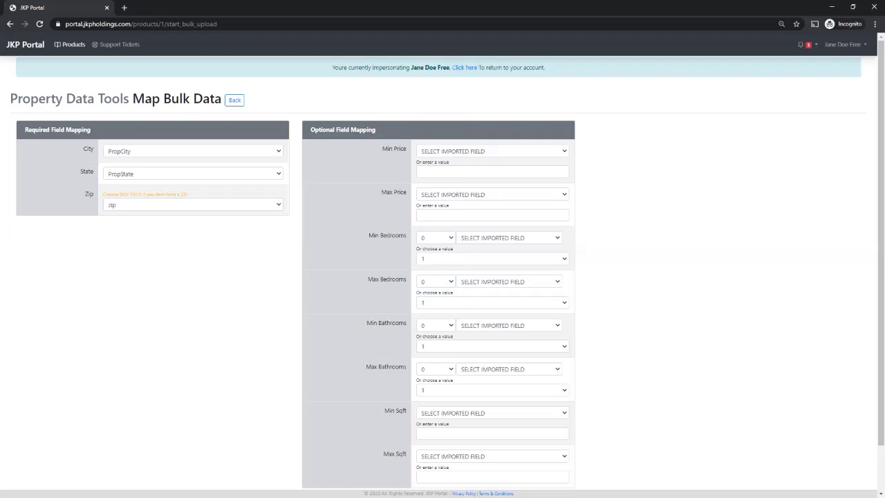
pyautogui.scroll(-1, 443, 276)
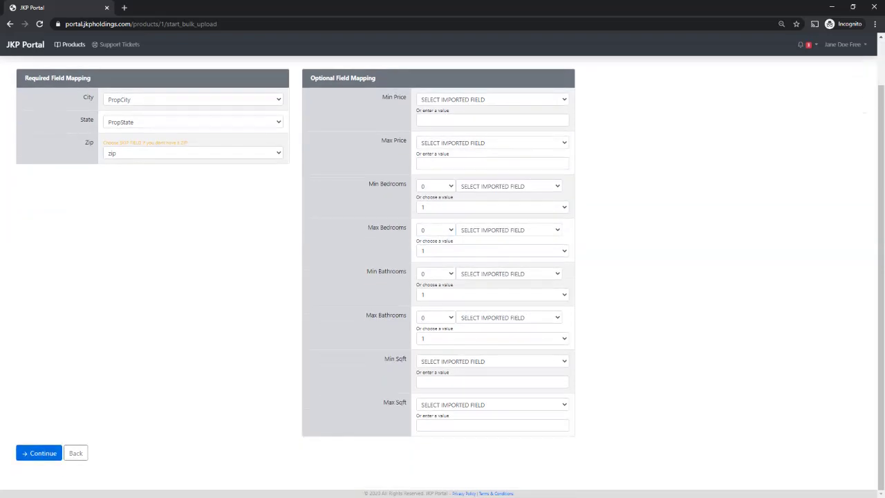
pyautogui.click(39, 453)
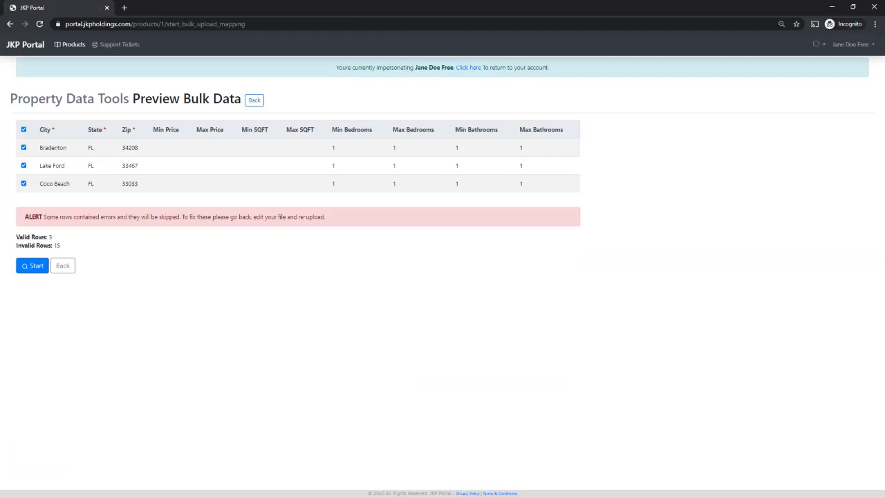
# Back out of the bulk preview to Our Products and open the Property Data Tools Results
pyautogui.click(63, 266)
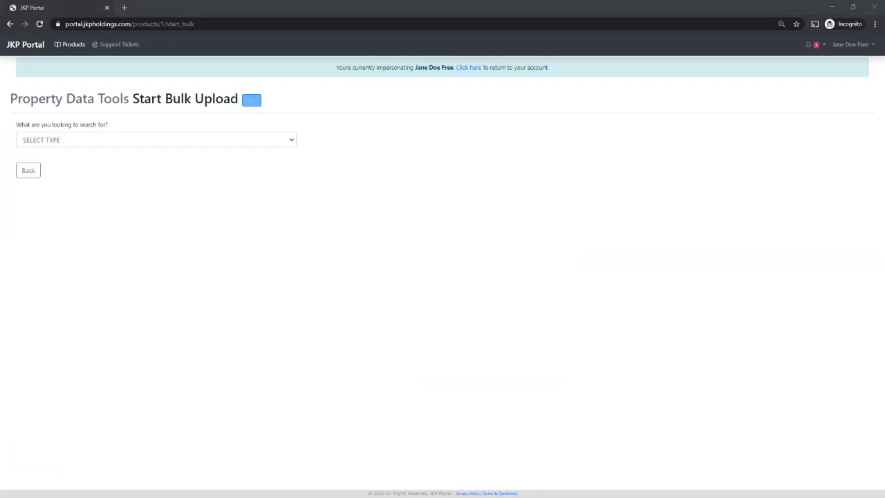
pyautogui.click(251, 99)
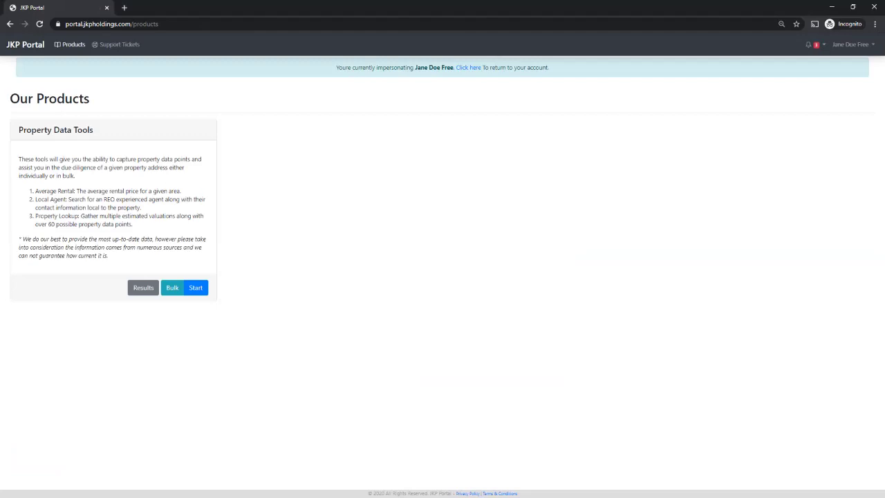
pyautogui.click(144, 287)
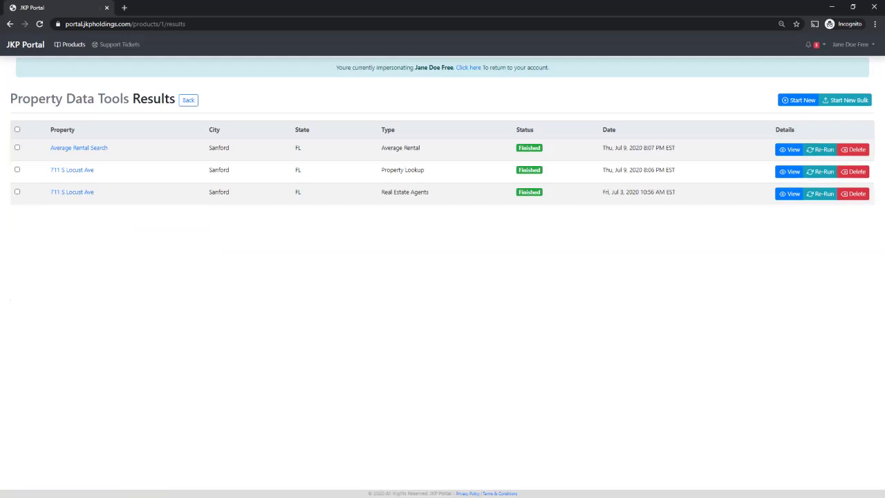
pyautogui.click(17, 129)
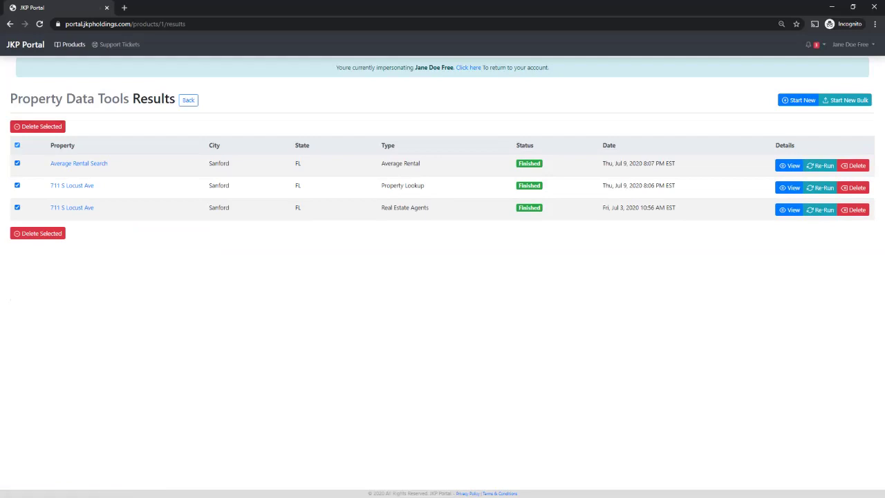
pyautogui.click(17, 145)
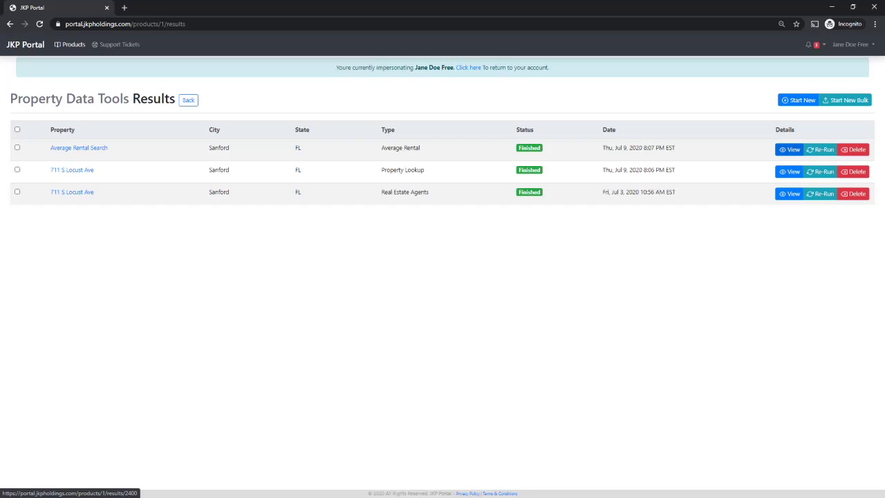
pyautogui.click(790, 193)
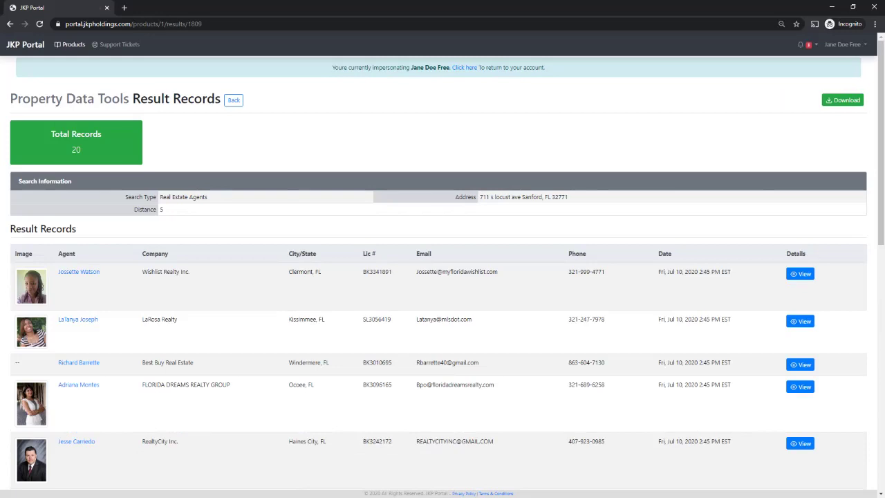
# Review the first agent's details, then return to Results and view the Average Rental Search records
pyautogui.click(801, 274)
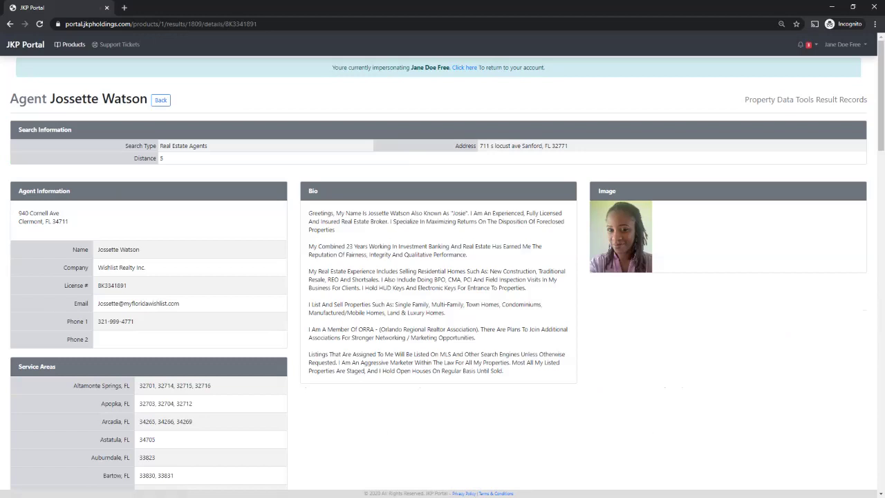
pyautogui.scroll(-1, 443, 277)
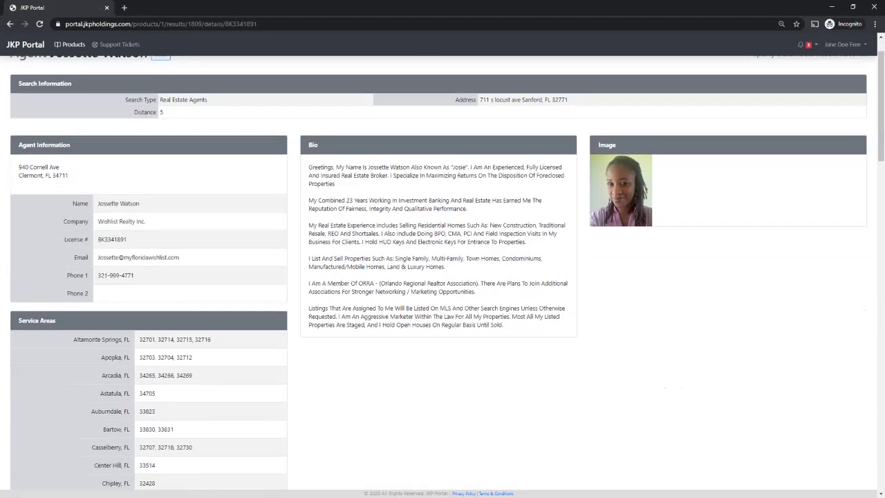
pyautogui.scroll(1, 443, 277)
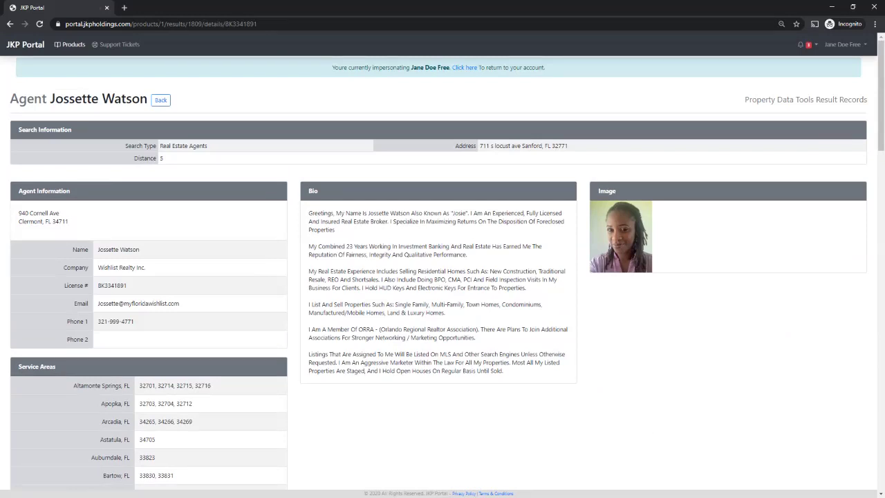
pyautogui.click(160, 100)
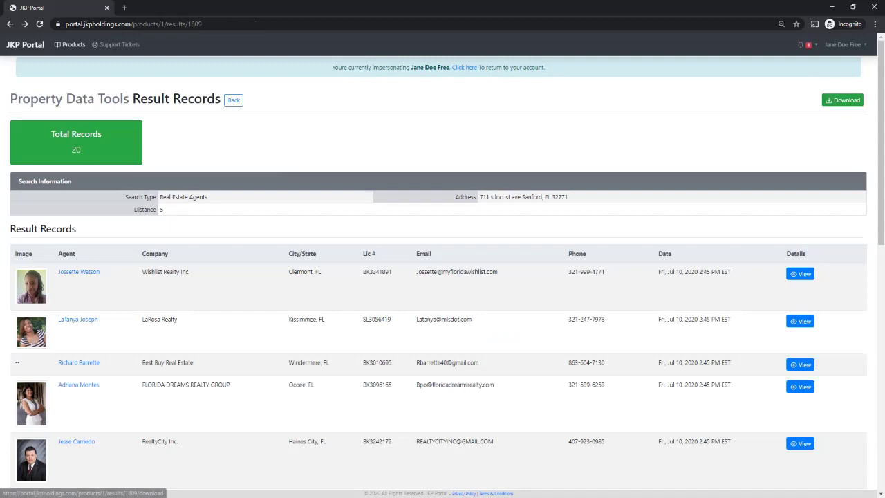
pyautogui.click(234, 99)
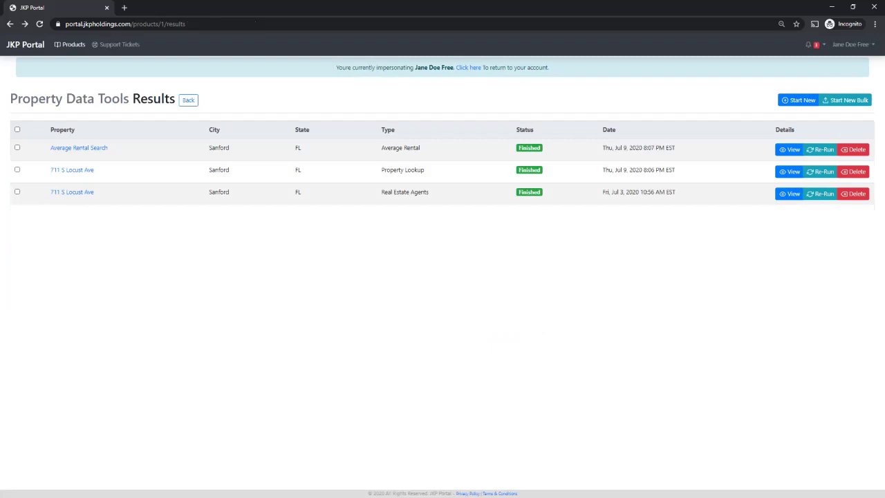
pyautogui.click(790, 149)
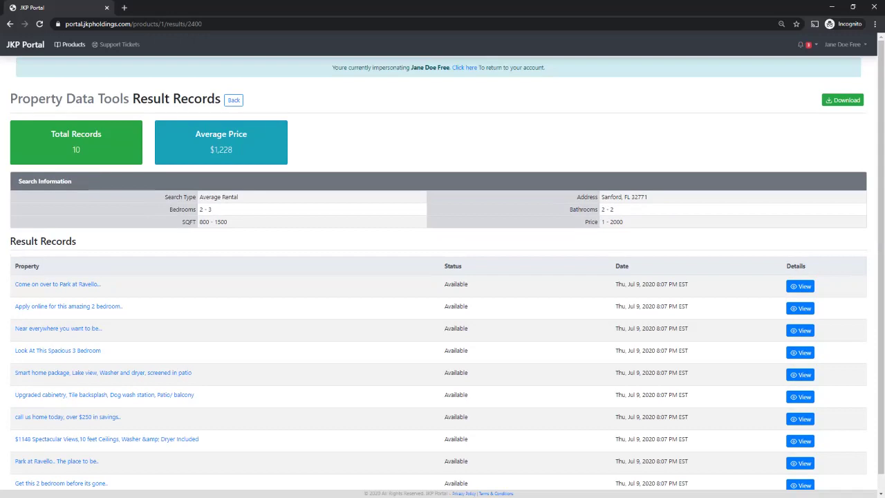
# Go back from the Average Rental records to the Property Data Tools Results list
pyautogui.click(233, 100)
pyautogui.click(233, 101)
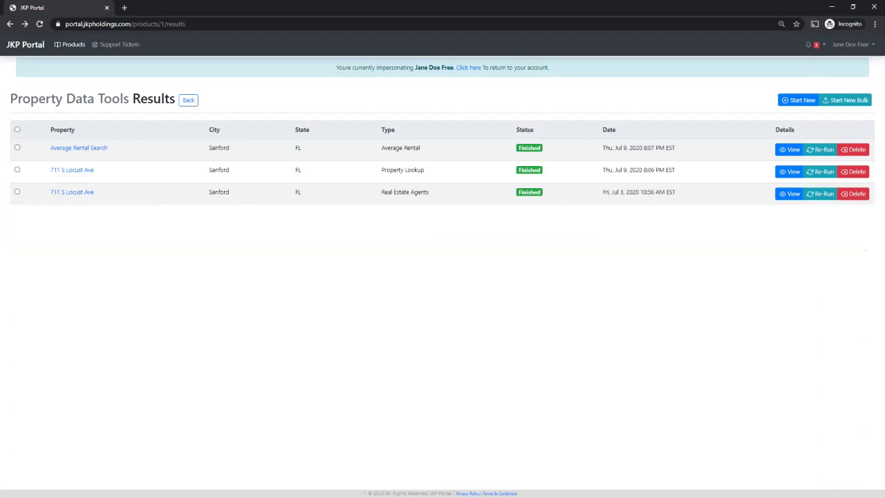
pyautogui.click(790, 171)
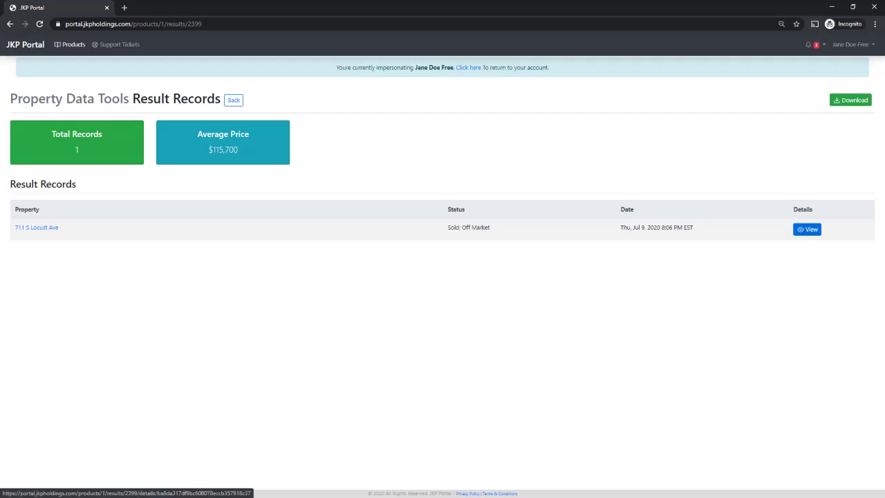
pyautogui.click(807, 229)
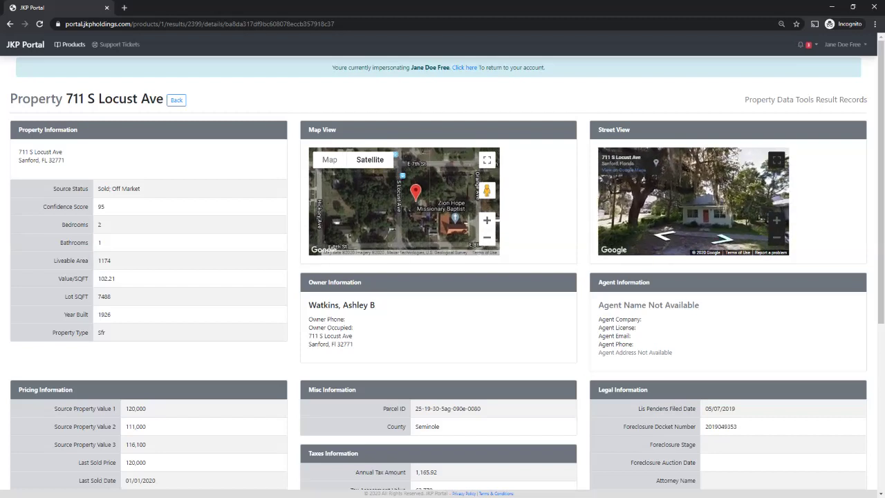
pyautogui.scroll(-3, 442, 277)
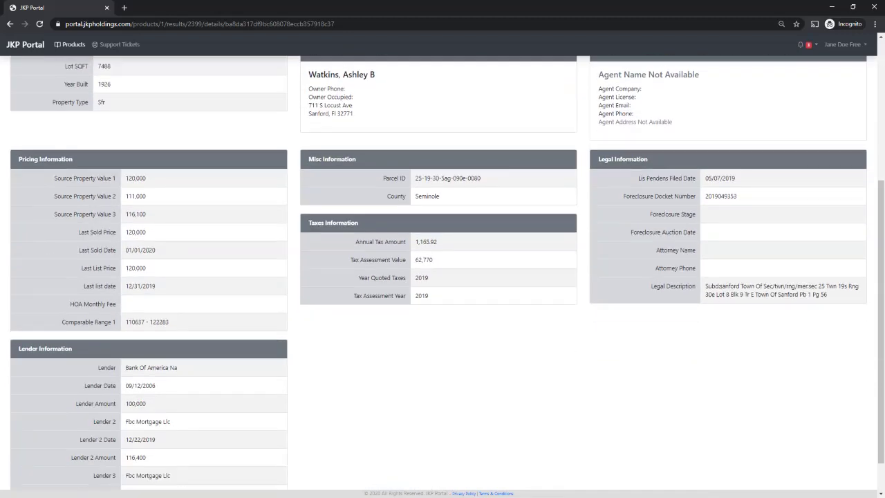
pyautogui.scroll(-1, 443, 277)
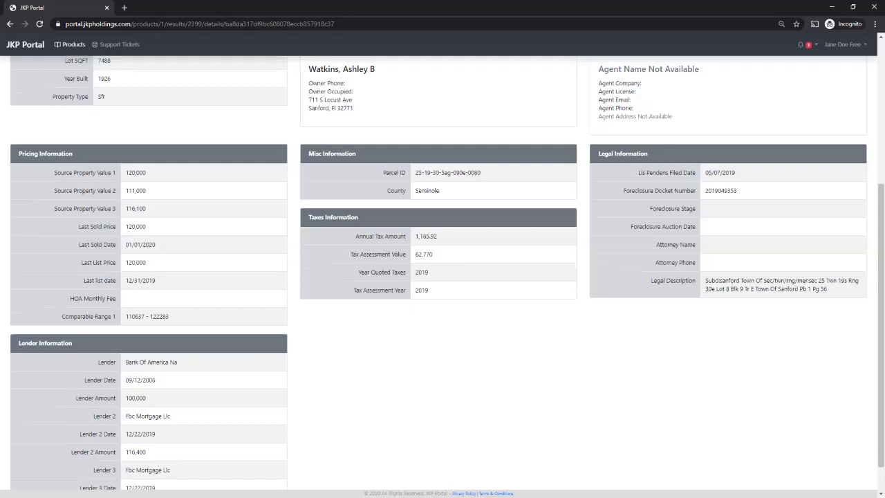
pyautogui.moveTo(18, 116); pyautogui.dragTo(72, 117)
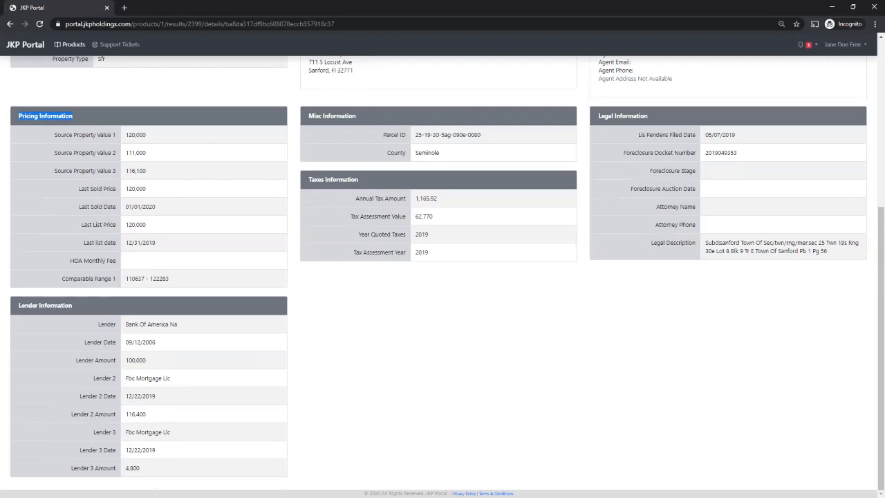
pyautogui.scroll(1, 443, 277)
pyautogui.scroll(4, 443, 277)
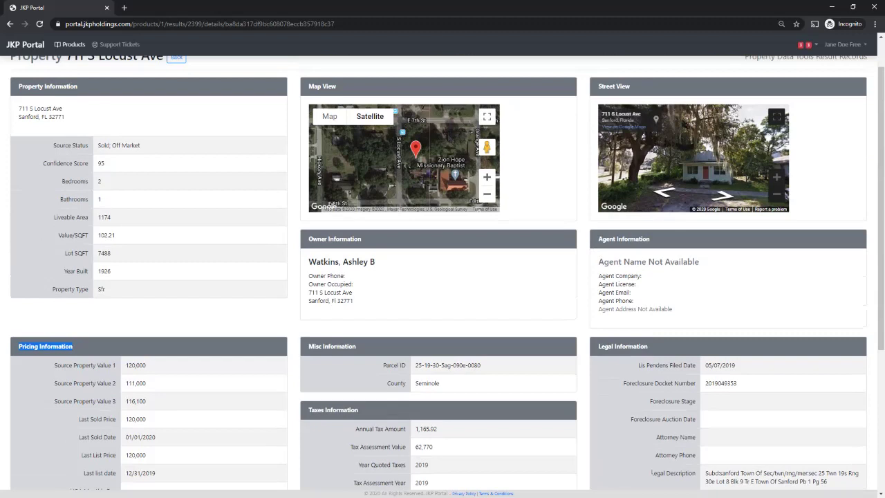
pyautogui.scroll(-2, 442, 277)
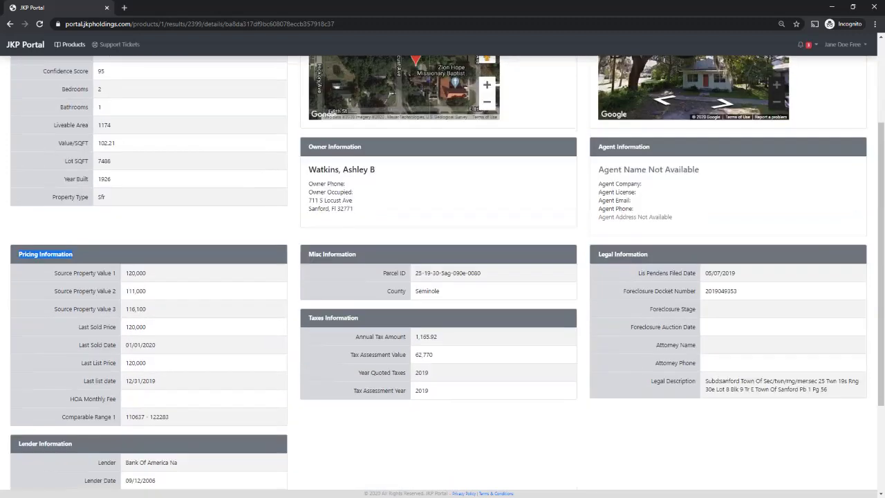
pyautogui.scroll(-1, 443, 276)
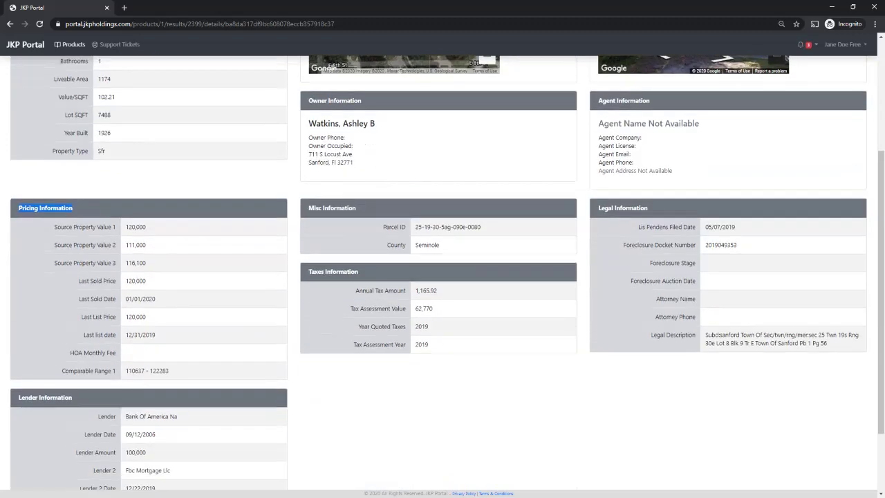
pyautogui.scroll(1, 443, 276)
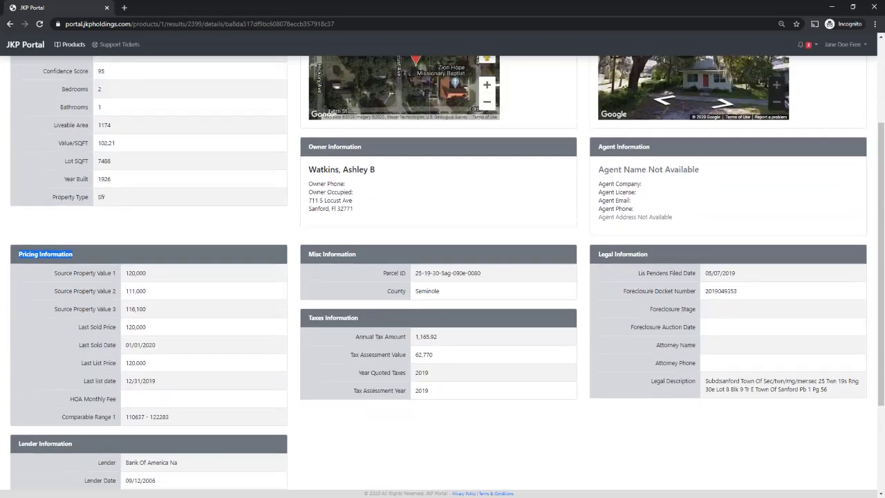
pyautogui.moveTo(359, 318); pyautogui.dragTo(310, 319)
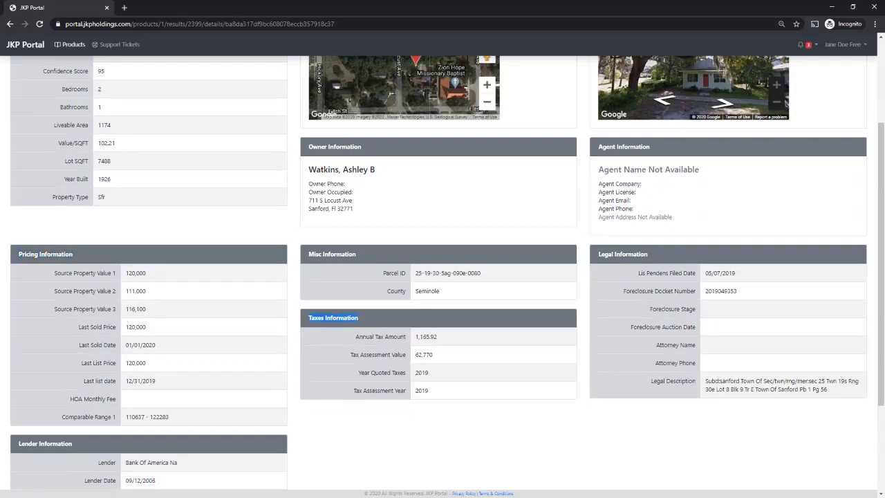
pyautogui.moveTo(438, 337); pyautogui.dragTo(415, 337)
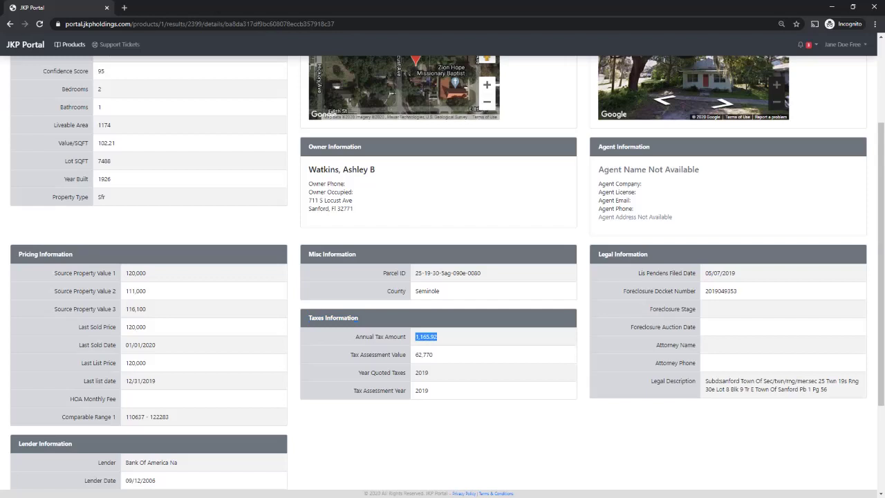
pyautogui.click(434, 355)
pyautogui.moveTo(738, 291); pyautogui.dragTo(705, 291)
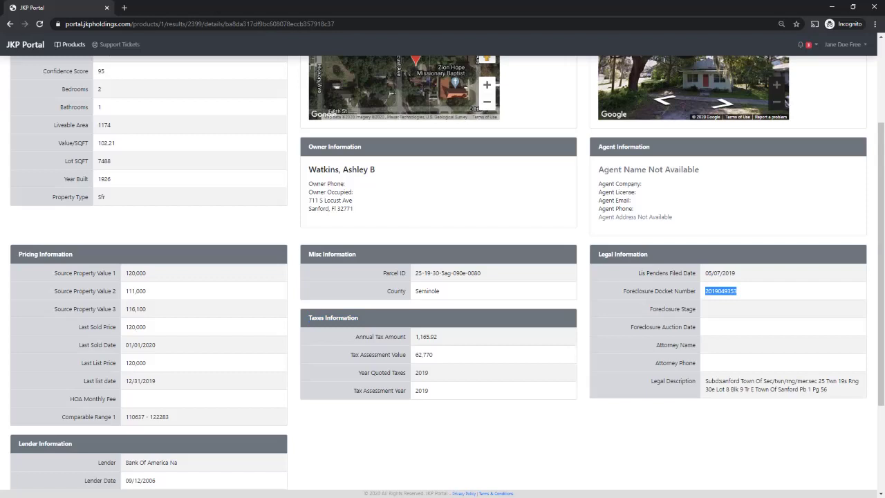
pyautogui.scroll(-2, 442, 277)
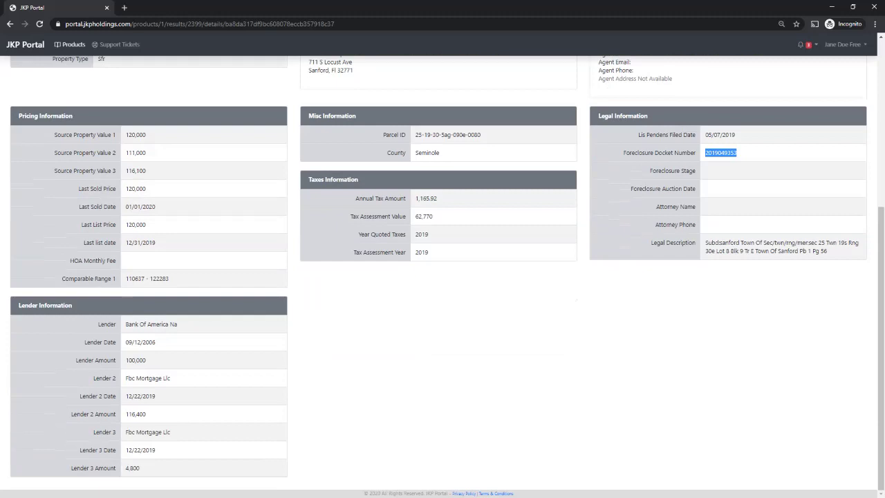
pyautogui.moveTo(72, 305); pyautogui.dragTo(19, 305)
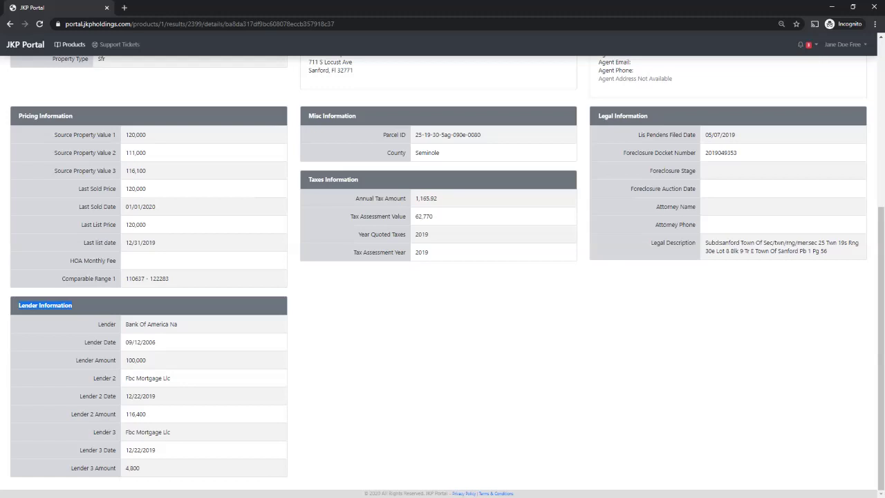
pyautogui.scroll(1, 442, 277)
pyautogui.scroll(-1, 442, 276)
pyautogui.scroll(3, 442, 277)
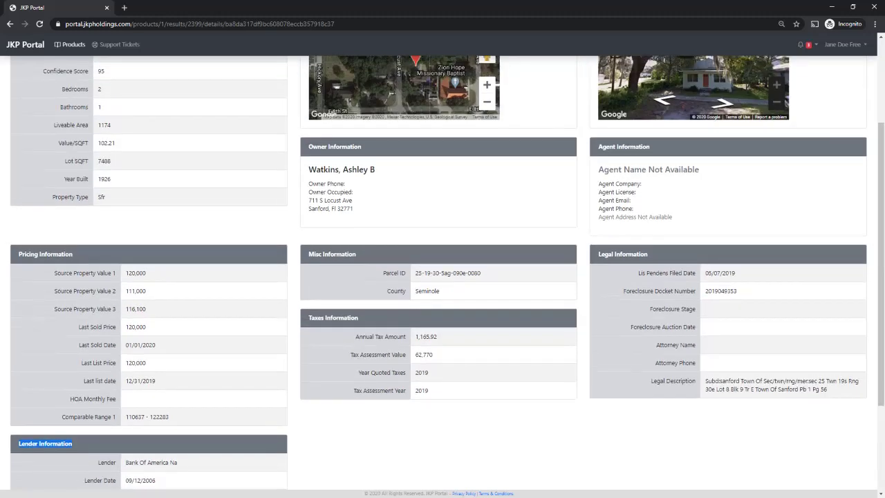
pyautogui.scroll(3, 443, 276)
pyautogui.click(177, 99)
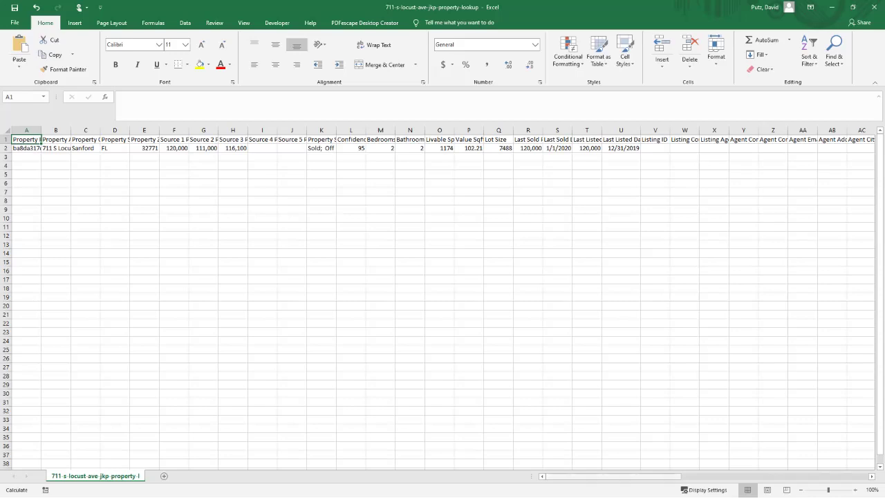
pyautogui.moveTo(608, 476); pyautogui.dragTo(796, 476)
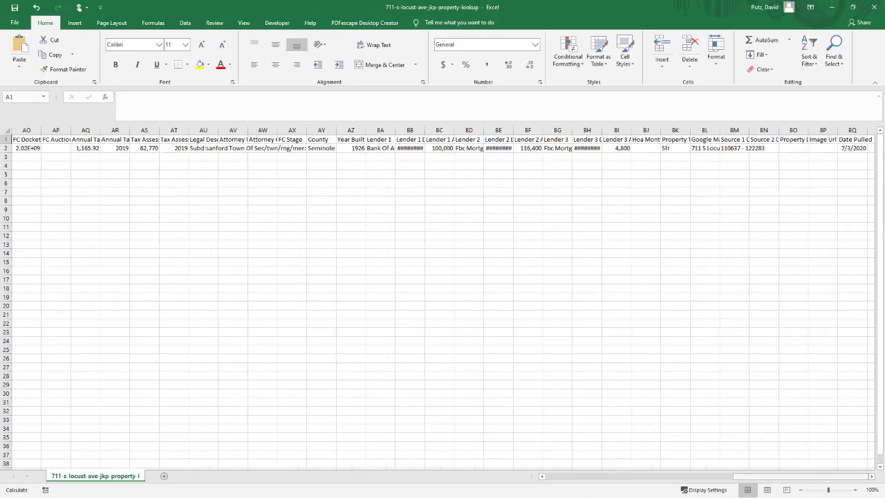
pyautogui.moveTo(795, 475); pyautogui.dragTo(792, 475)
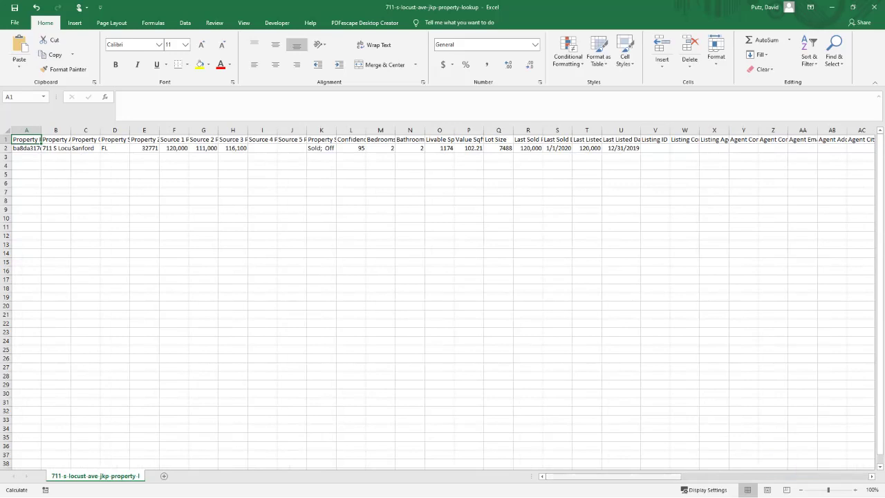
pyautogui.moveTo(595, 476)
pyautogui.mouseDown()
pyautogui.moveTo(602, 476)
pyautogui.moveTo(595, 476)
pyautogui.mouseUp()
# Check that source prices 120,000, 111,000 and 116,100 average 115,700, then select the 62,770 tax value
pyautogui.moveTo(614, 477); pyautogui.dragTo(801, 476)
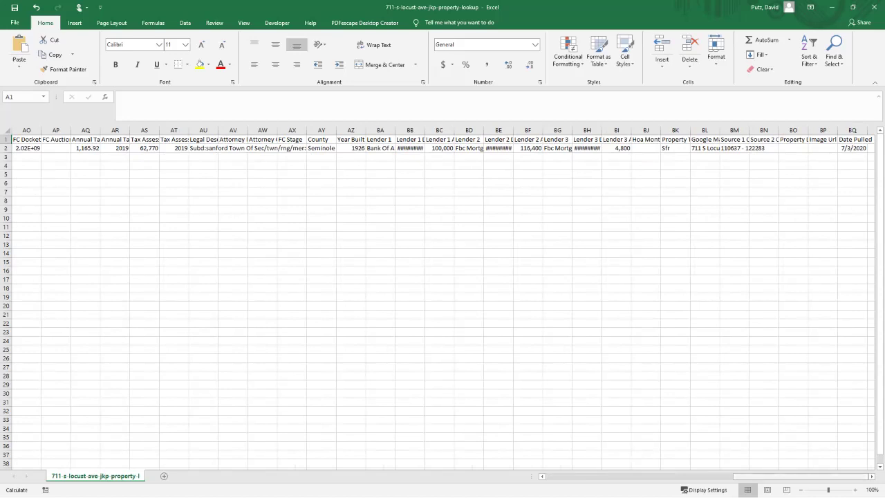
pyautogui.moveTo(801, 476); pyautogui.dragTo(613, 476)
pyautogui.moveTo(174, 148); pyautogui.dragTo(236, 148)
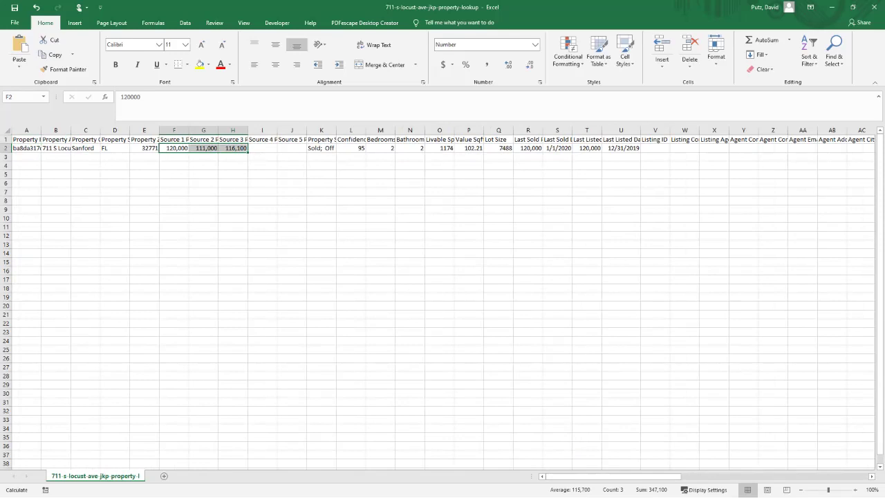
pyautogui.moveTo(614, 476); pyautogui.dragTo(727, 475)
pyautogui.click(616, 148)
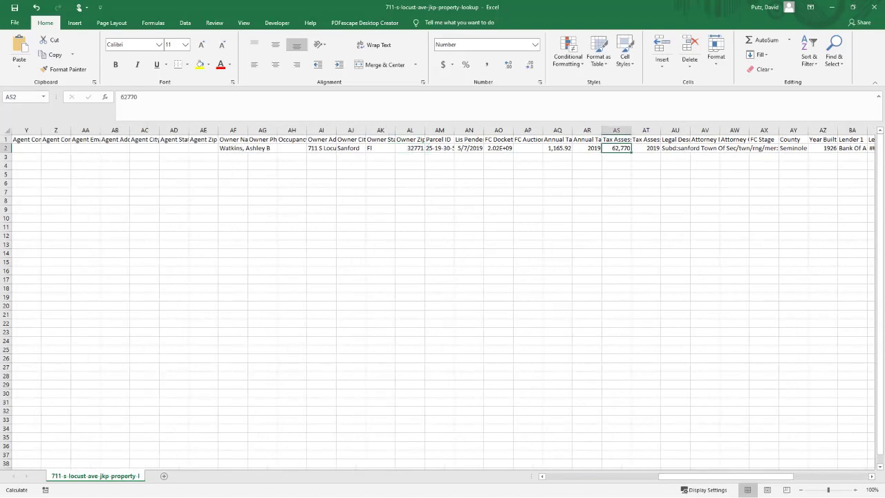